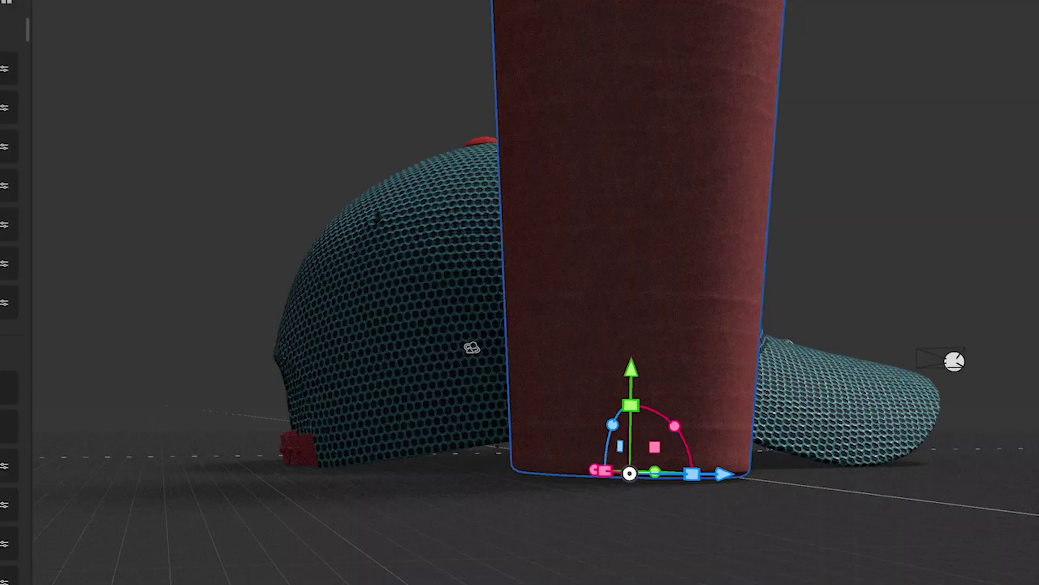
Step: In Substance 3D Stager, move the skate_base 2 roller skate along its Z axis beside the other skate
{"action": "left_click_drag", "start_coordinate": [471, 348], "coordinate": [297, 336]}
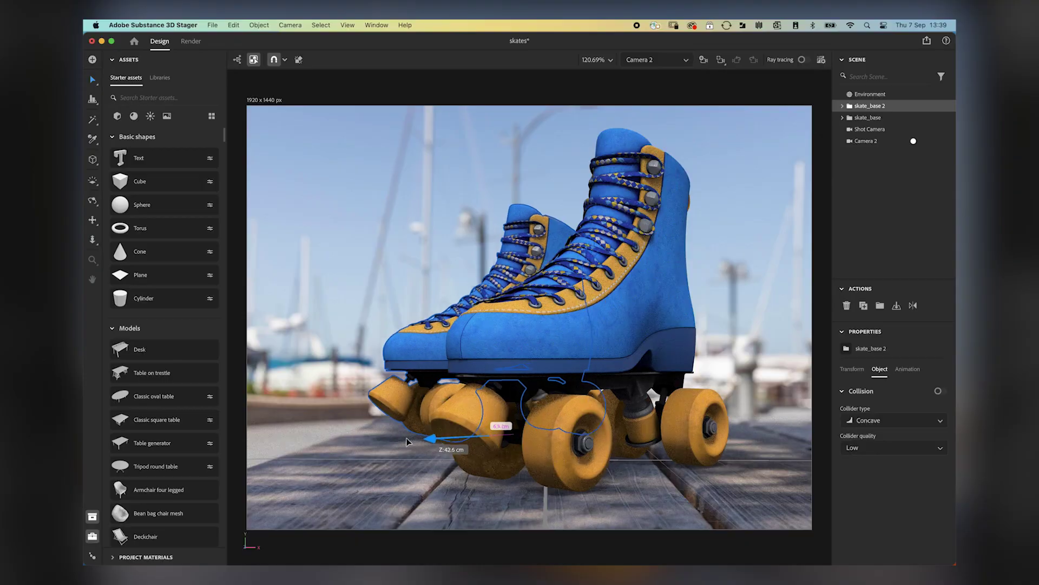
{"action": "mouse_move", "coordinate": [411, 450]}
{"action": "left_mouse_down"}
{"action": "mouse_move", "coordinate": [343, 450]}
{"action": "mouse_move", "coordinate": [371, 445]}
{"action": "left_mouse_up"}
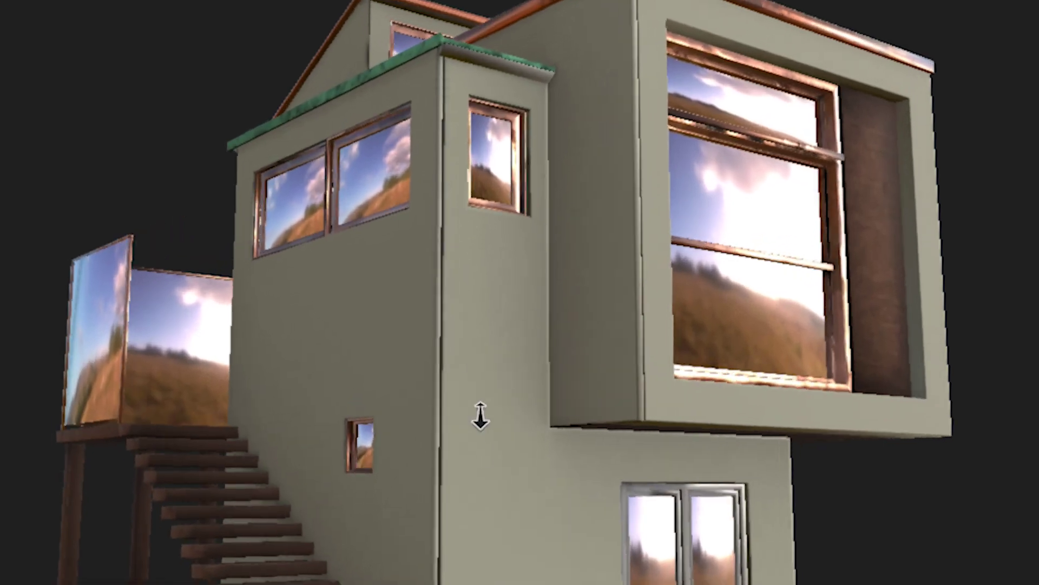
{"action": "mouse_move", "coordinate": [475, 417]}
{"action": "left_mouse_down"}
{"action": "mouse_move", "coordinate": [482, 379]}
{"action": "mouse_move", "coordinate": [482, 421]}
{"action": "mouse_move", "coordinate": [496, 417]}
{"action": "left_mouse_up"}
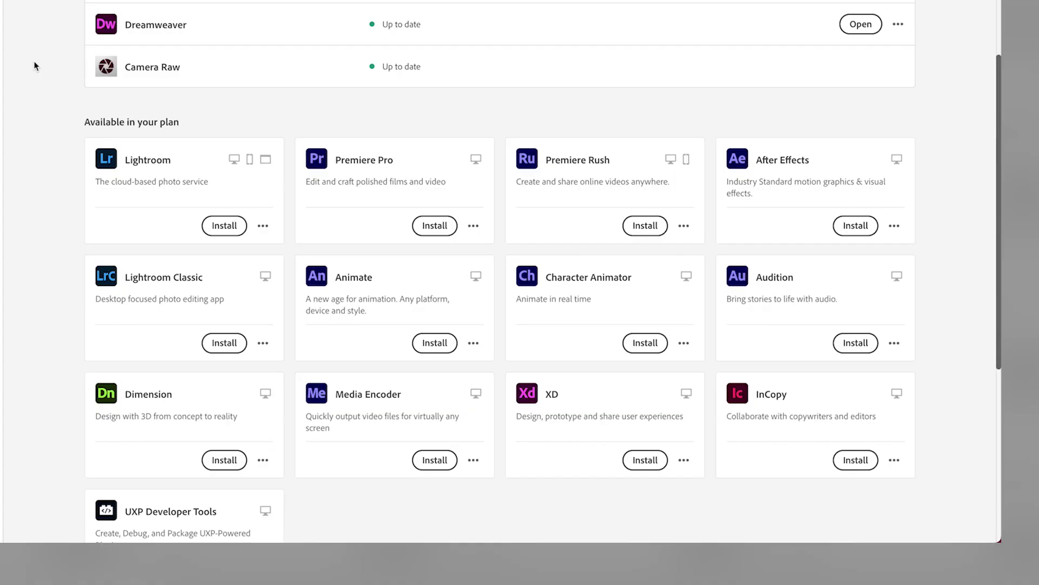
Step: Browse the available apps in Creative Cloud, including the 3D and AR category
{"action": "scroll", "coordinate": [34, 63], "scroll_direction": "down", "scroll_amount": 4}
{"action": "scroll", "coordinate": [34, 62], "scroll_direction": "down", "scroll_amount": 3}
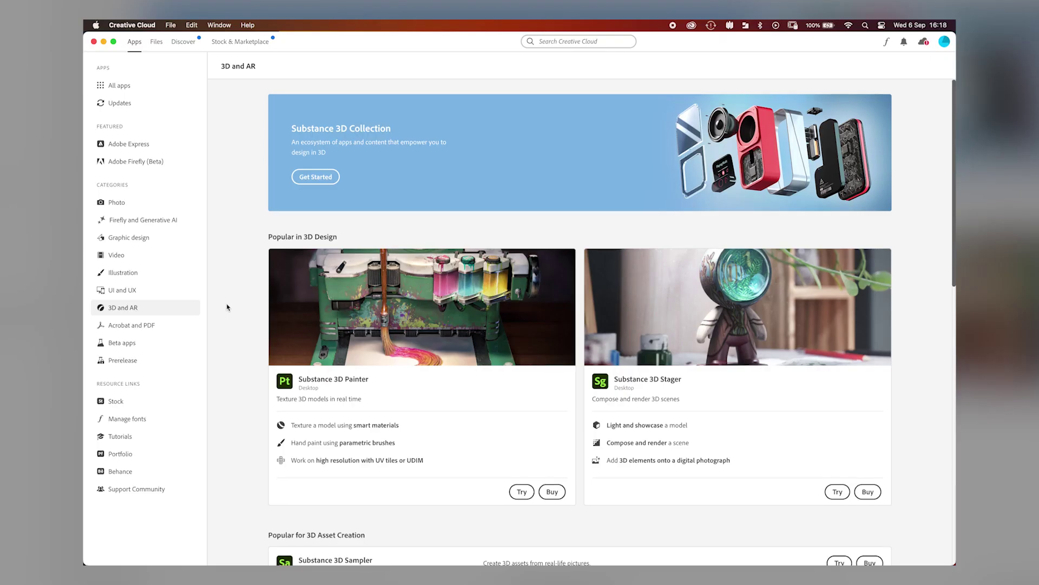
{"action": "scroll", "coordinate": [226, 307], "scroll_direction": "down", "scroll_amount": 2}
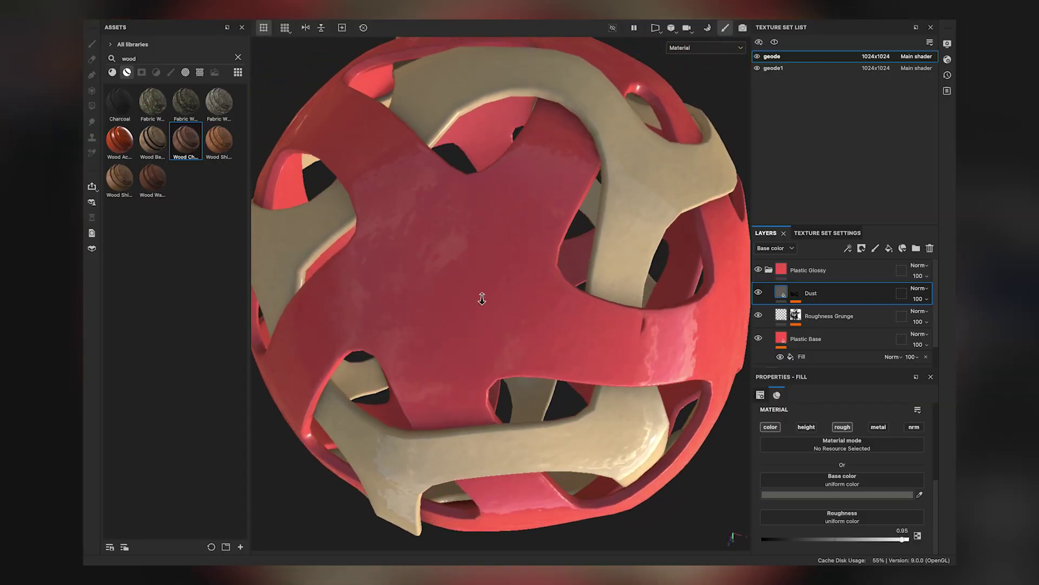
{"action": "mouse_move", "coordinate": [482, 299]}
{"action": "left_mouse_down", "text": "alt"}
{"action": "mouse_move", "coordinate": [487, 233]}
{"action": "mouse_move", "coordinate": [493, 322]}
{"action": "left_mouse_up", "text": "alt"}
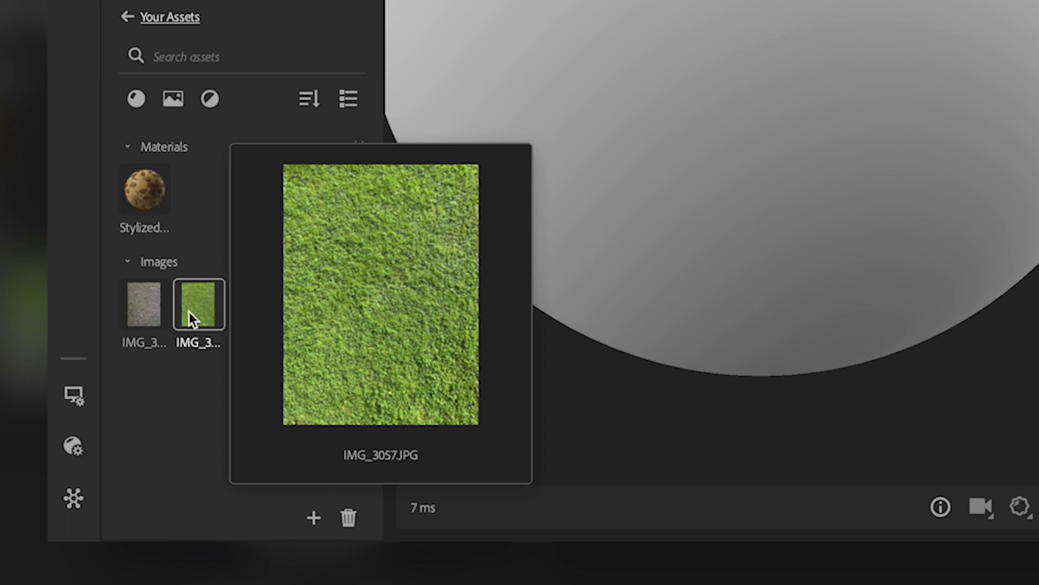
Step: In Substance 3D Sampler, add the grass photo IMG_3057.JPG to the empty layer stack of the untitled material
{"action": "left_click_drag", "start_coordinate": [189, 313], "coordinate": [771, 269]}
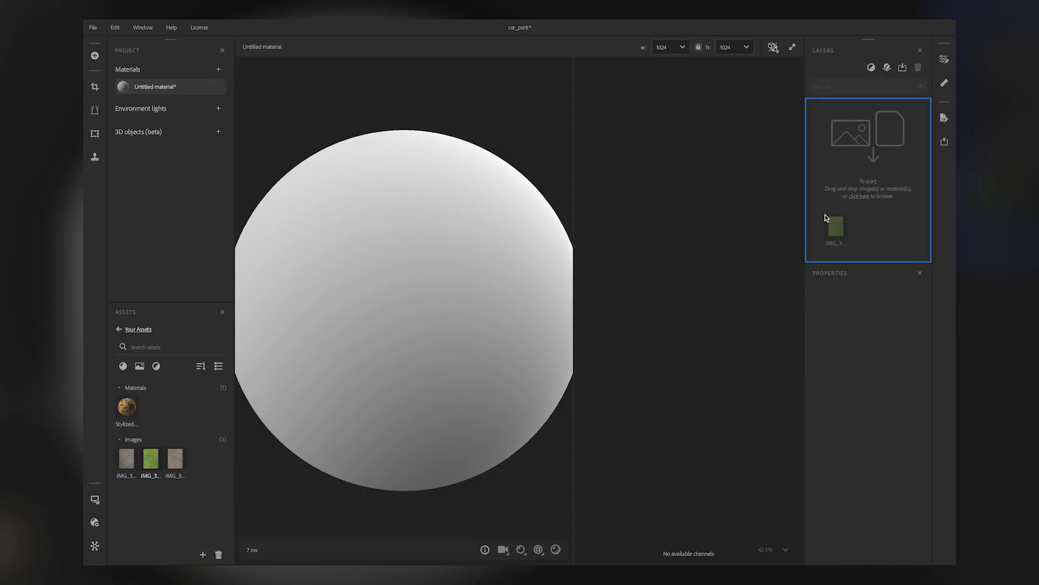
{"action": "left_click_drag", "start_coordinate": [825, 214], "coordinate": [824, 215]}
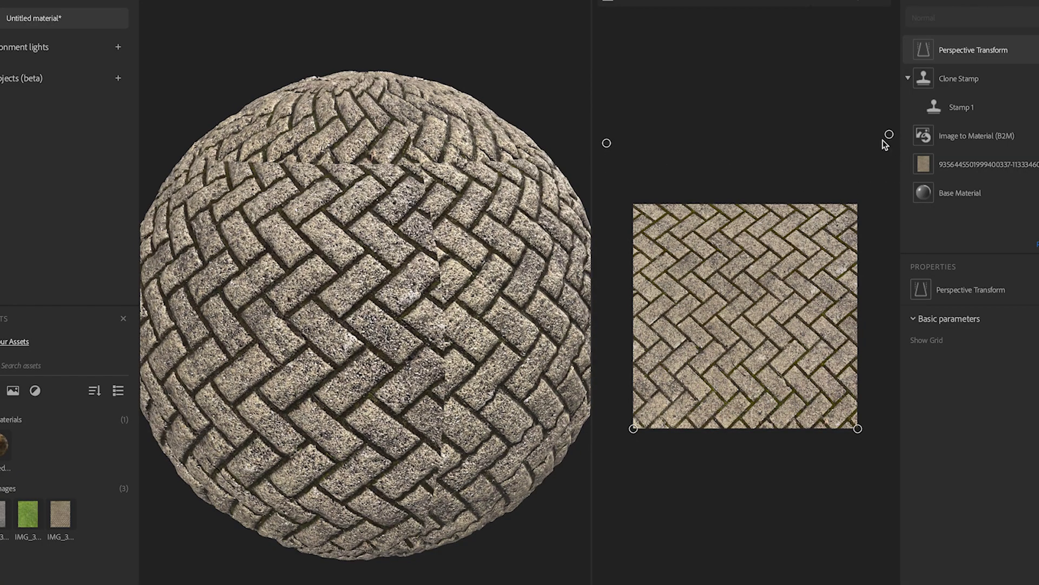
Step: Add the Snow material above the Perspective Transform layer of the brick material
{"action": "left_click_drag", "start_coordinate": [179, 341], "coordinate": [194, 344]}
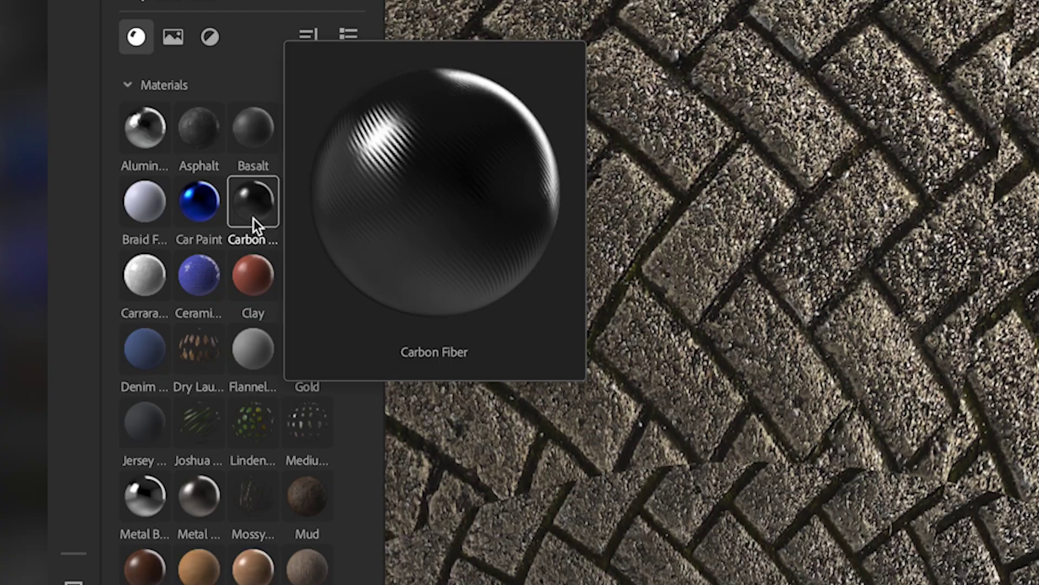
{"action": "scroll", "coordinate": [253, 219], "scroll_direction": "down", "scroll_amount": 6}
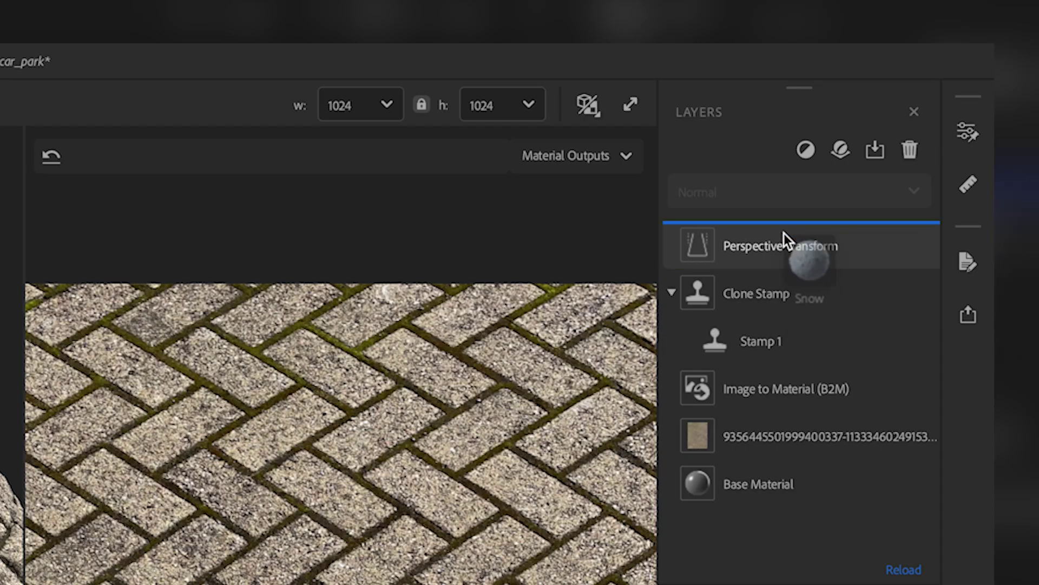
{"action": "left_click_drag", "start_coordinate": [784, 233], "coordinate": [781, 229]}
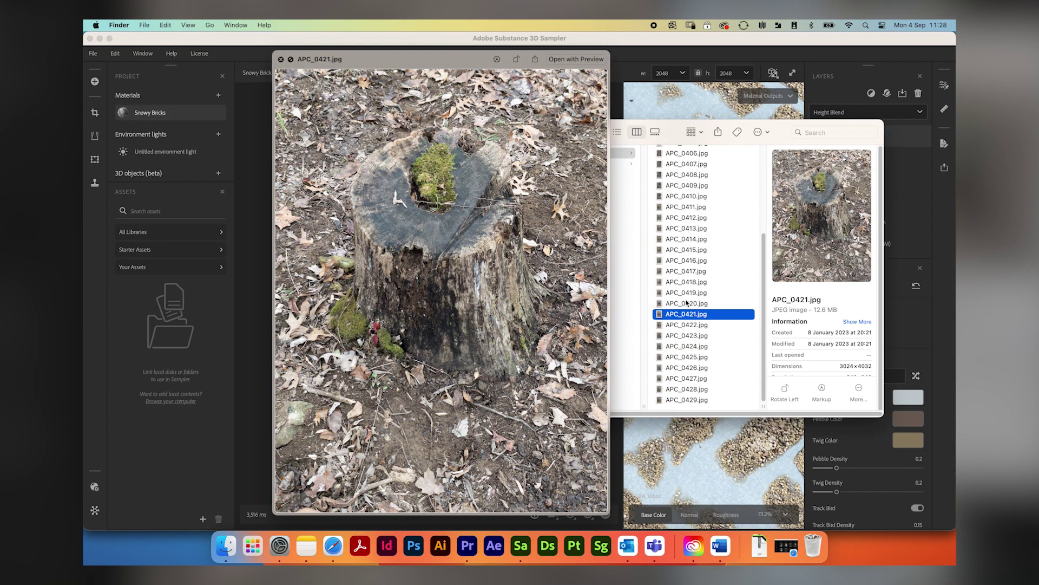
Step: In Finder, preview the tree stump photo that follows APC_0421.jpg
{"action": "key", "text": "Down"}
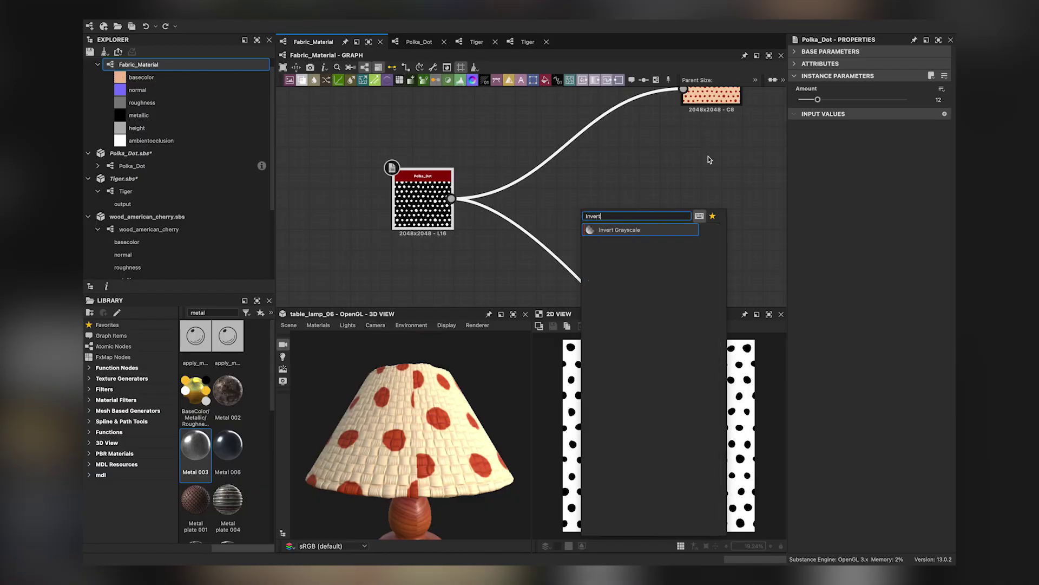
Step: In Substance 3D Designer, insert an Invert Grayscale node after the Polka_Dot node in the Fabric_Material graph
{"action": "key", "text": "Return"}
{"action": "scroll", "coordinate": [617, 238], "scroll_direction": "down", "scroll_amount": 3}
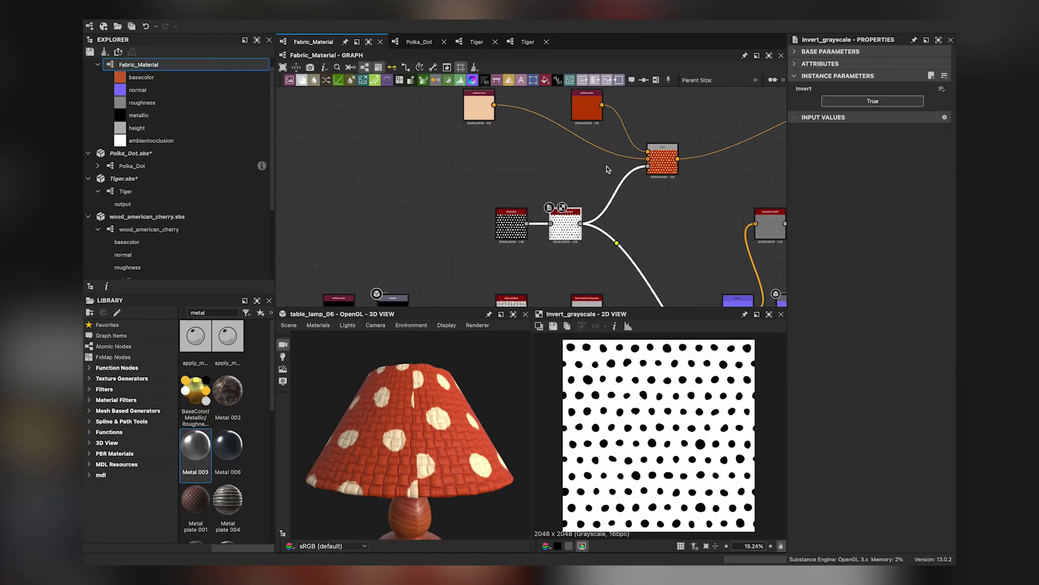
{"action": "middle_click_drag", "start_coordinate": [670, 240], "coordinate": [557, 194]}
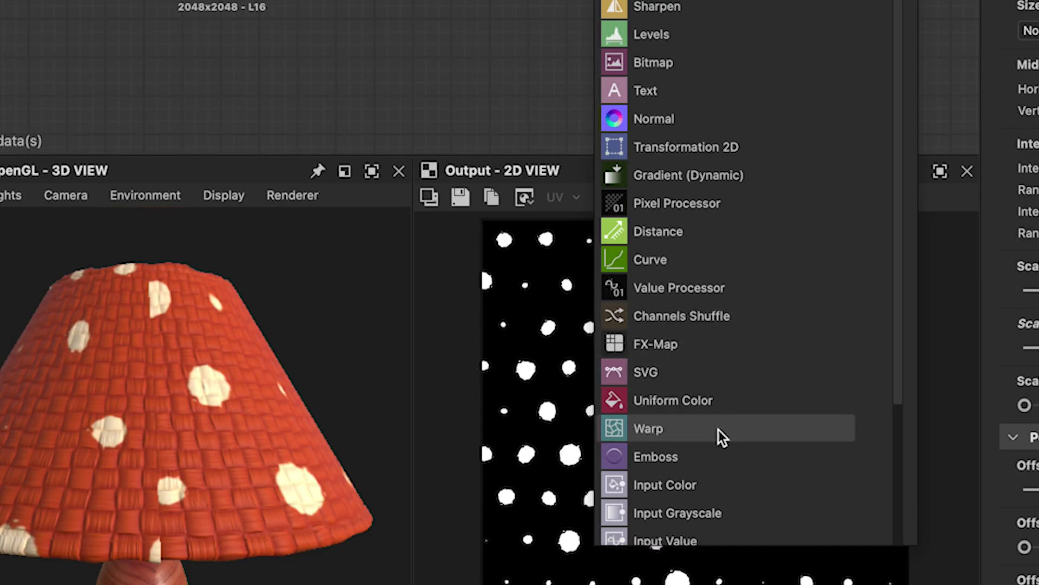
Step: Add a Warp node to the graph and inspect the patterned lampshade from other angles
{"action": "left_click", "coordinate": [719, 429]}
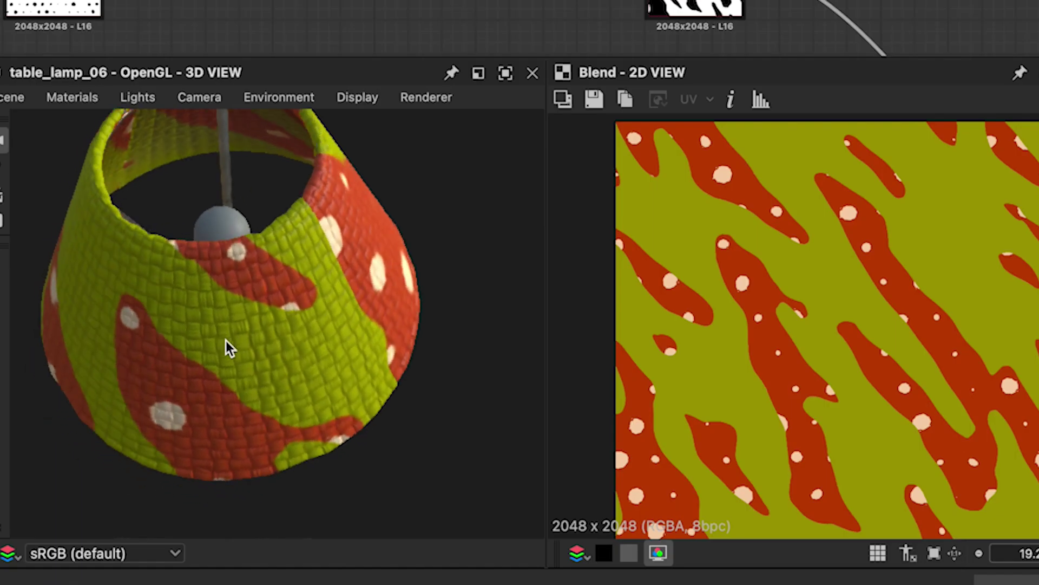
{"action": "left_click_drag", "start_coordinate": [389, 453], "coordinate": [431, 455]}
{"action": "left_click_drag", "start_coordinate": [323, 346], "coordinate": [239, 325]}
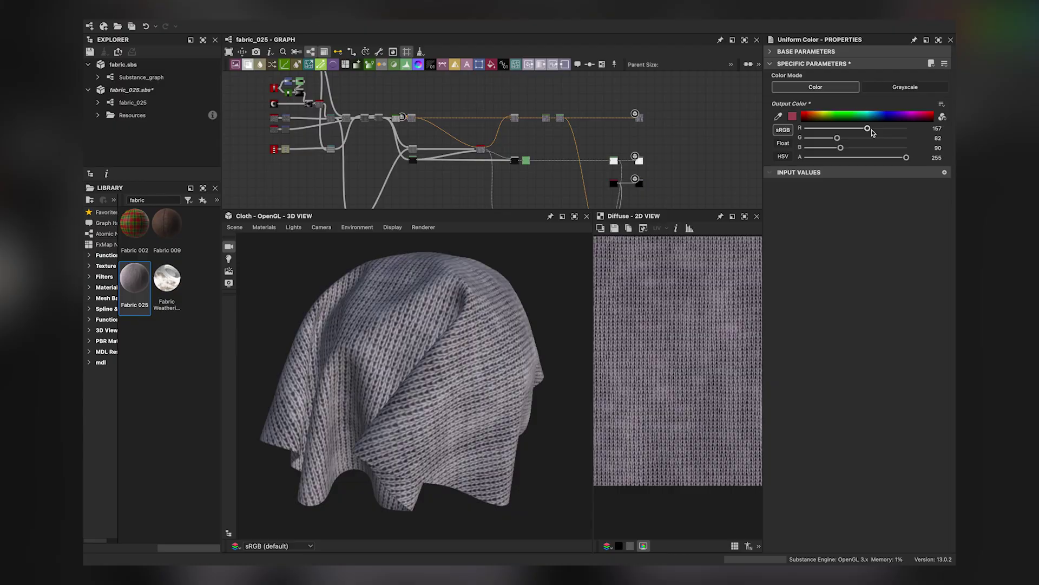
Step: Raise the red channel of the Uniform Color node in the fabric_025 graph to recolour the knitted cloth pink
{"action": "left_click_drag", "start_coordinate": [874, 129], "coordinate": [880, 129]}
{"action": "left_click_drag", "start_coordinate": [398, 368], "coordinate": [358, 349]}
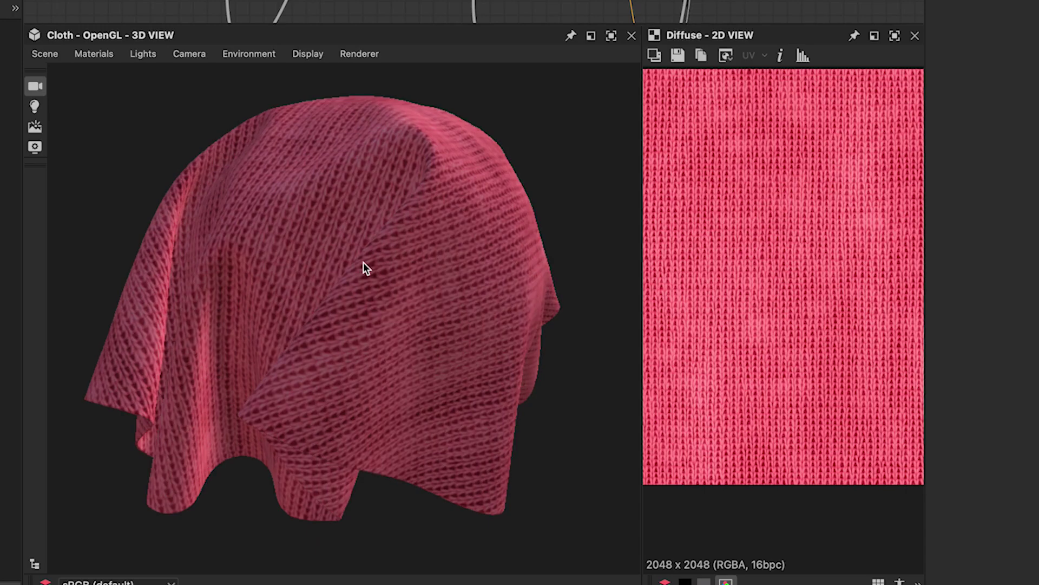
{"action": "left_click_drag", "start_coordinate": [248, 252], "coordinate": [307, 253]}
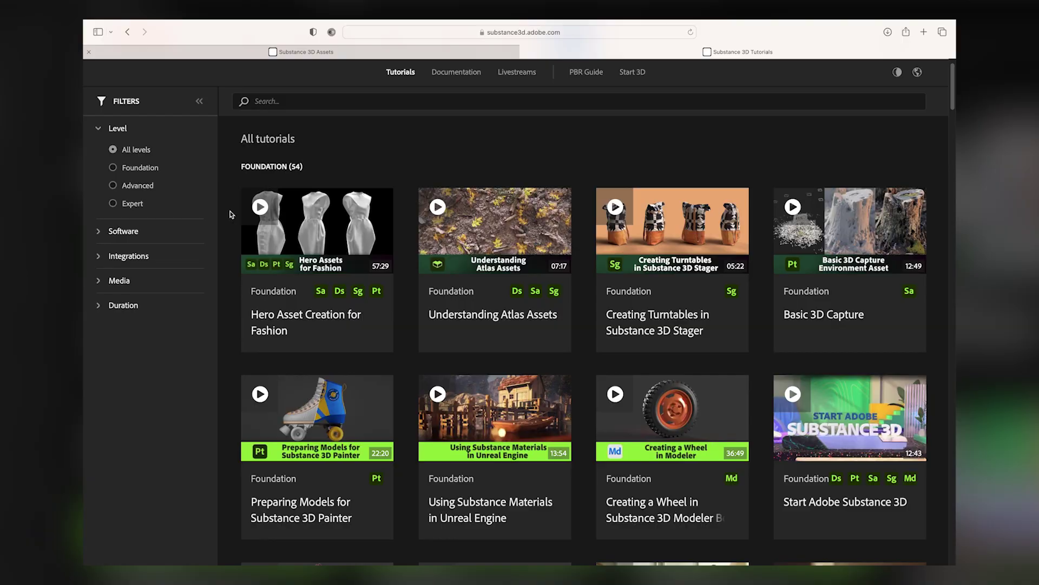
Step: Browse the Substance 3D tutorials website and filter the tutorials to the Advanced level
{"action": "scroll", "coordinate": [229, 214], "scroll_direction": "down", "scroll_amount": 5}
{"action": "scroll", "coordinate": [229, 213], "scroll_direction": "down", "scroll_amount": 4}
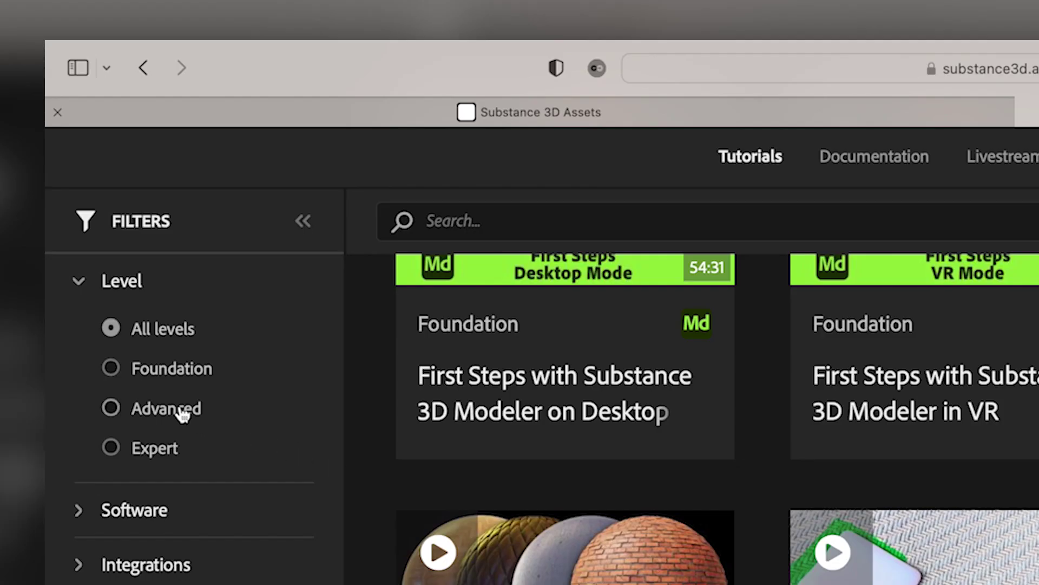
{"action": "left_click", "coordinate": [181, 409]}
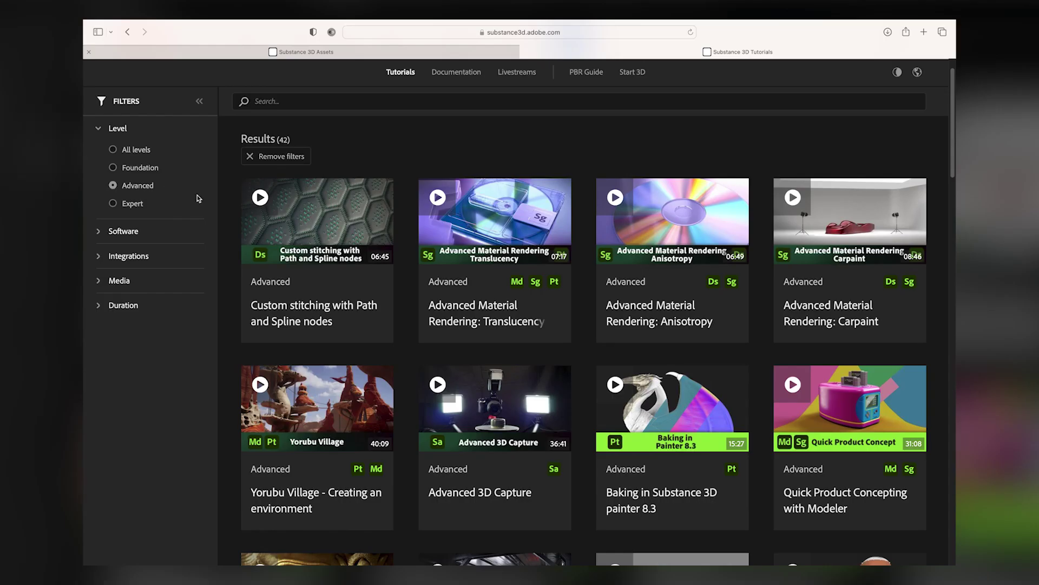
{"action": "scroll", "coordinate": [231, 214], "scroll_direction": "down", "scroll_amount": 4}
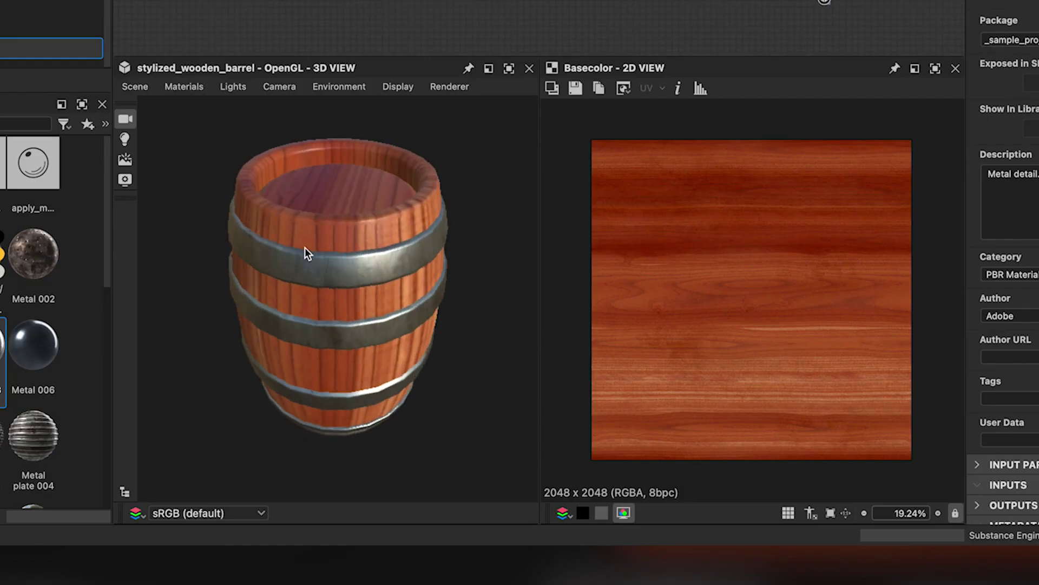
Step: In Substance 3D Designer, send the wood_american_cherry.sbs package to Substance 3D Painter
{"action": "left_click_drag", "start_coordinate": [305, 248], "coordinate": [360, 206]}
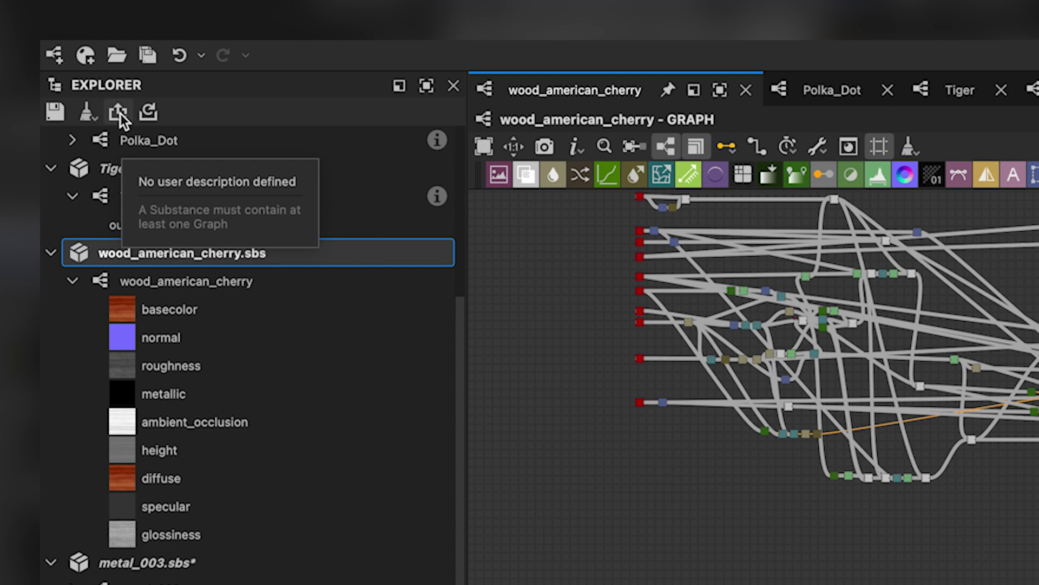
{"action": "left_click", "coordinate": [117, 112]}
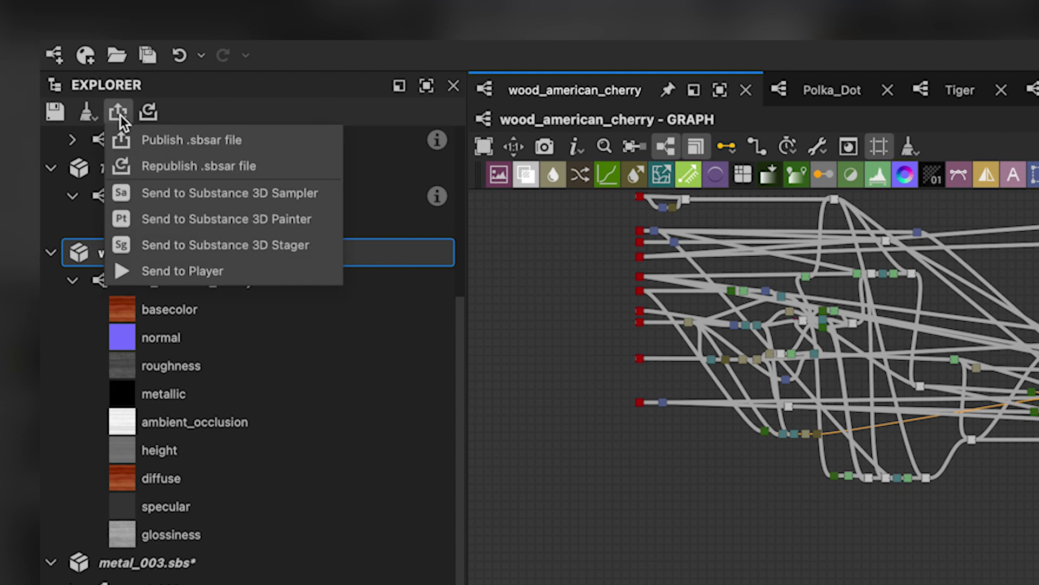
{"action": "left_click", "coordinate": [209, 219]}
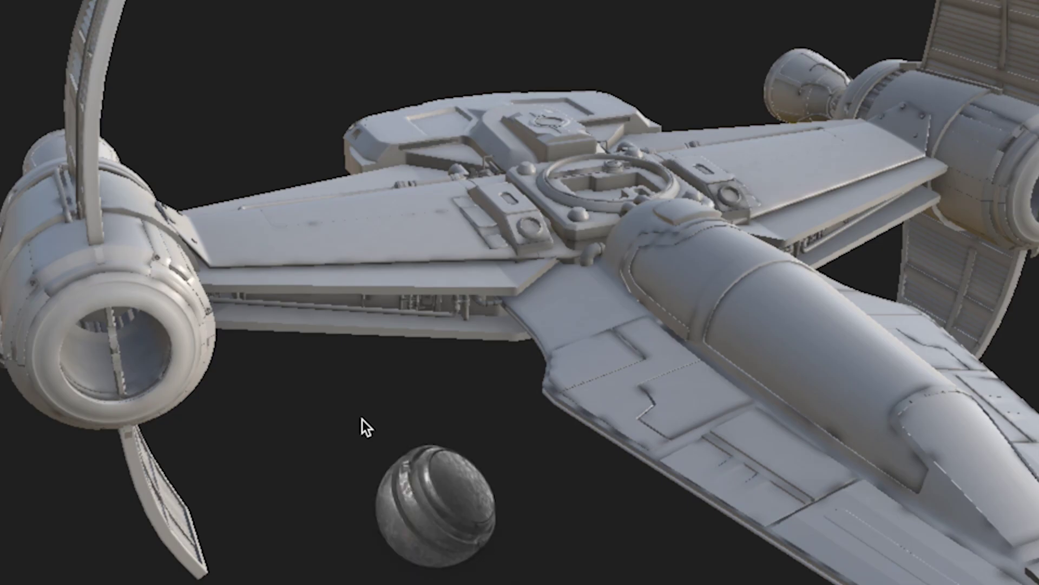
Step: In Substance 3D Painter, apply the Steel Rust Surface smart material to the spaceship's body
{"action": "mouse_move", "coordinate": [361, 418]}
{"action": "left_mouse_down"}
{"action": "mouse_move", "coordinate": [368, 242]}
{"action": "mouse_move", "coordinate": [373, 274]}
{"action": "left_mouse_up"}
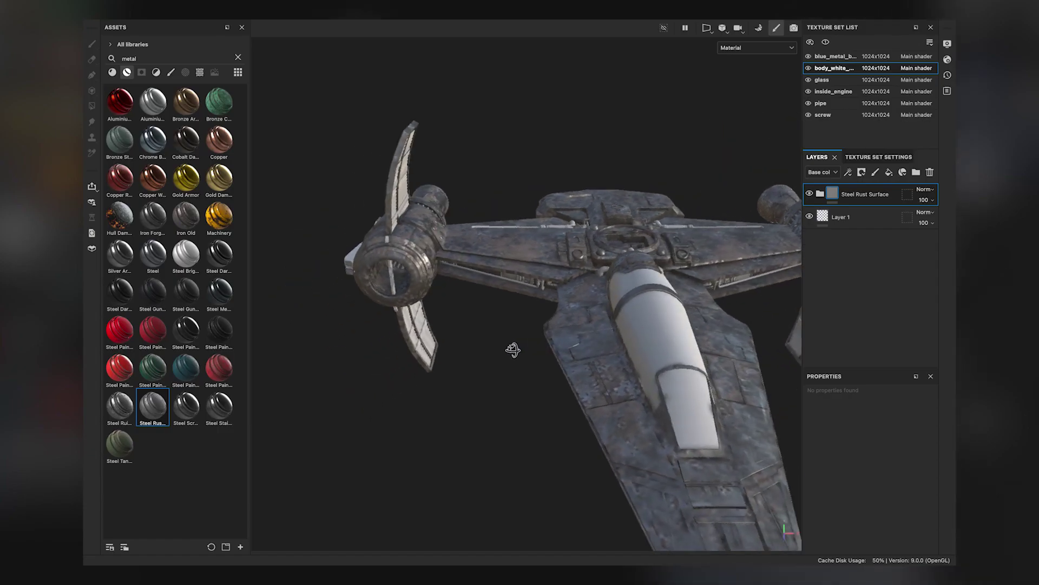
{"action": "left_click_drag", "start_coordinate": [510, 349], "coordinate": [747, 291], "text": "alt"}
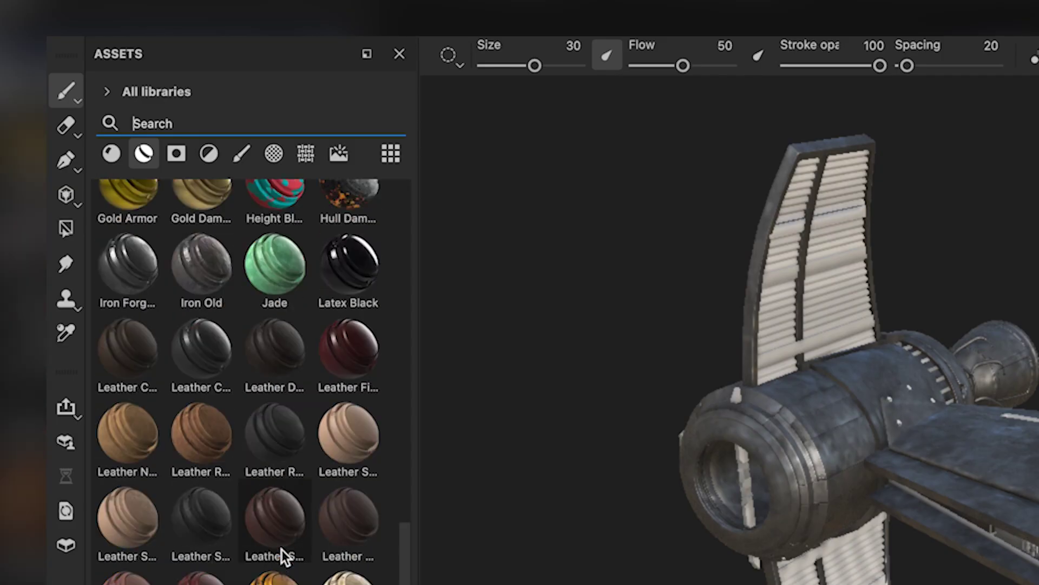
Step: Search the smart materials for Glass and apply Glass Visor to the spaceship's cockpit canopy
{"action": "scroll", "coordinate": [189, 247], "scroll_direction": "up", "scroll_amount": 3}
{"action": "scroll", "coordinate": [282, 550], "scroll_direction": "up", "scroll_amount": 5}
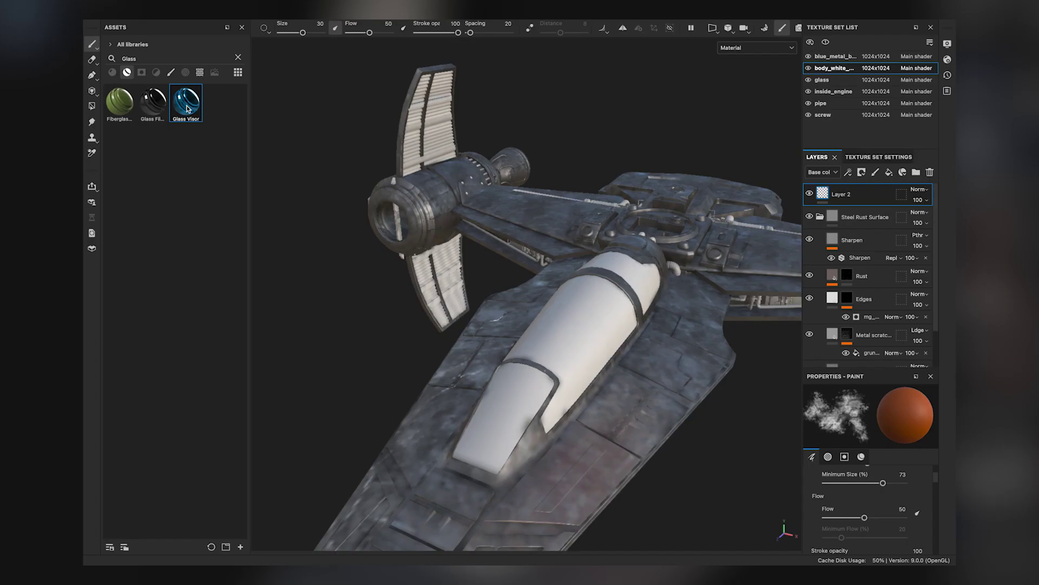
{"action": "left_click_drag", "start_coordinate": [185, 102], "coordinate": [420, 299]}
{"action": "left_click_drag", "start_coordinate": [613, 320], "coordinate": [614, 320]}
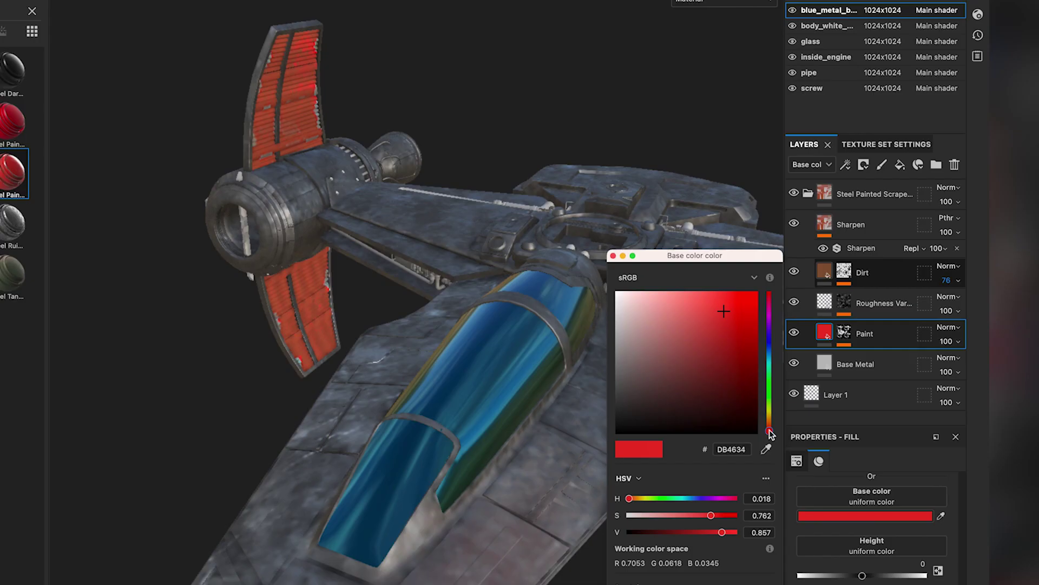
Step: Shift the hue of the Paint layer's base color to orange-red for the spaceship's fin panels
{"action": "mouse_move", "coordinate": [769, 427]}
{"action": "left_mouse_down"}
{"action": "mouse_move", "coordinate": [771, 418]}
{"action": "mouse_move", "coordinate": [771, 427]}
{"action": "left_mouse_up"}
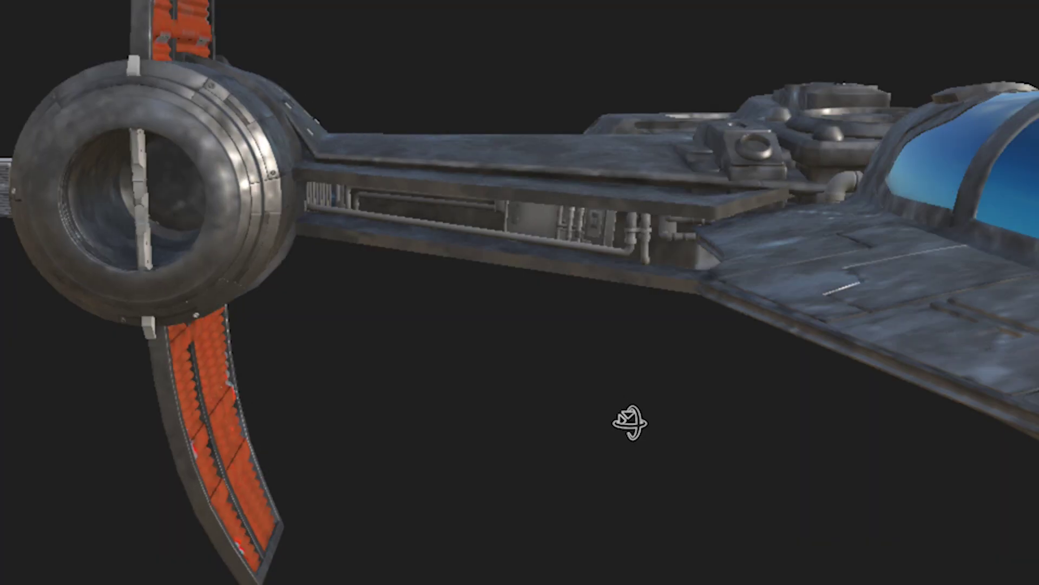
Step: Paint orange over the wing edges on Layer 2 and set that layer's blend mode to Overlay
{"action": "left_click_drag", "start_coordinate": [629, 422], "coordinate": [708, 389], "text": "alt"}
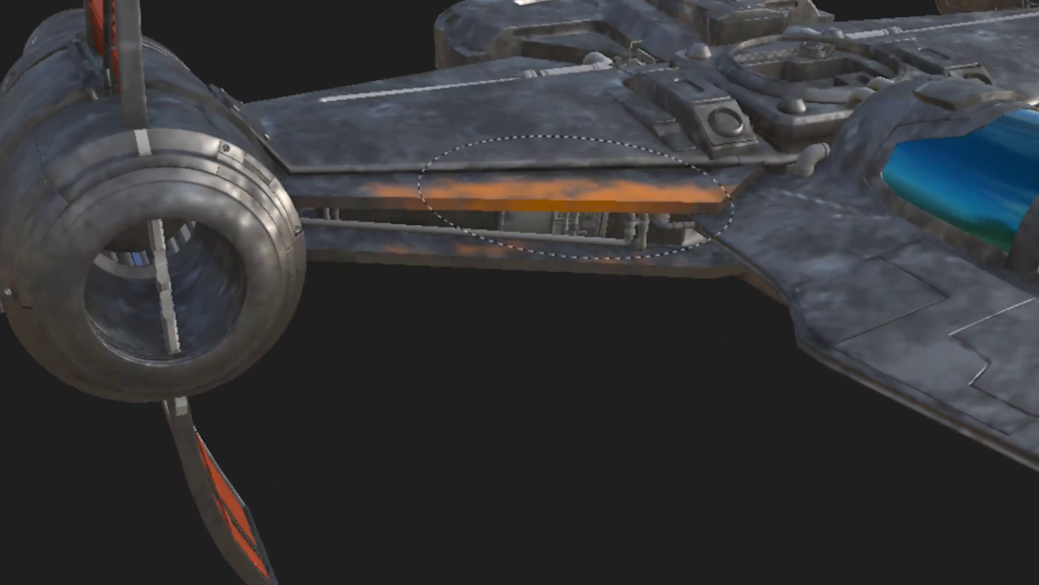
{"action": "mouse_move", "coordinate": [575, 197]}
{"action": "right_mouse_down", "text": "alt"}
{"action": "mouse_move", "coordinate": [454, 227]}
{"action": "mouse_move", "coordinate": [579, 290]}
{"action": "right_mouse_up", "text": "alt"}
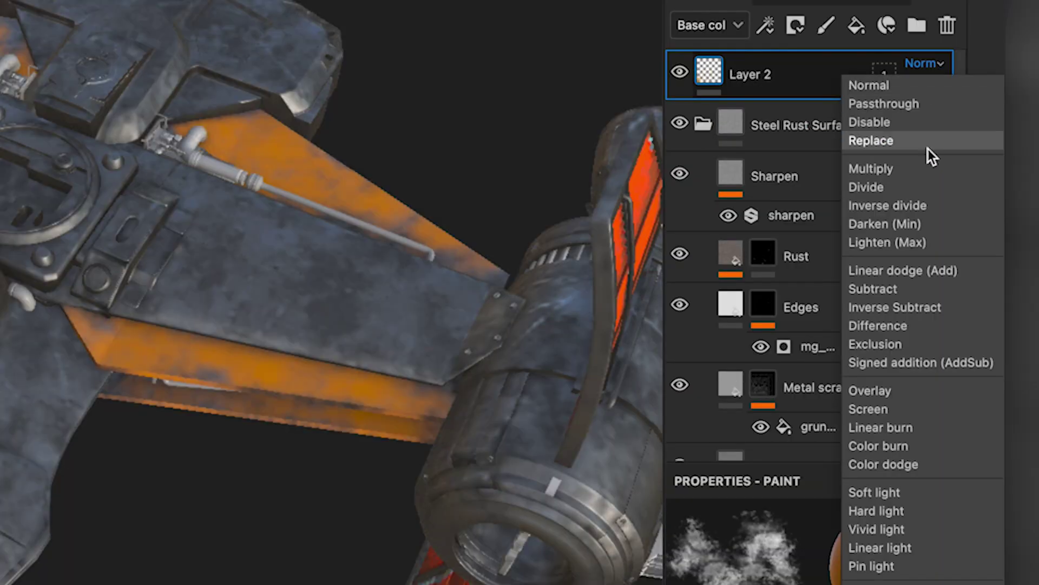
{"action": "left_click", "coordinate": [870, 390]}
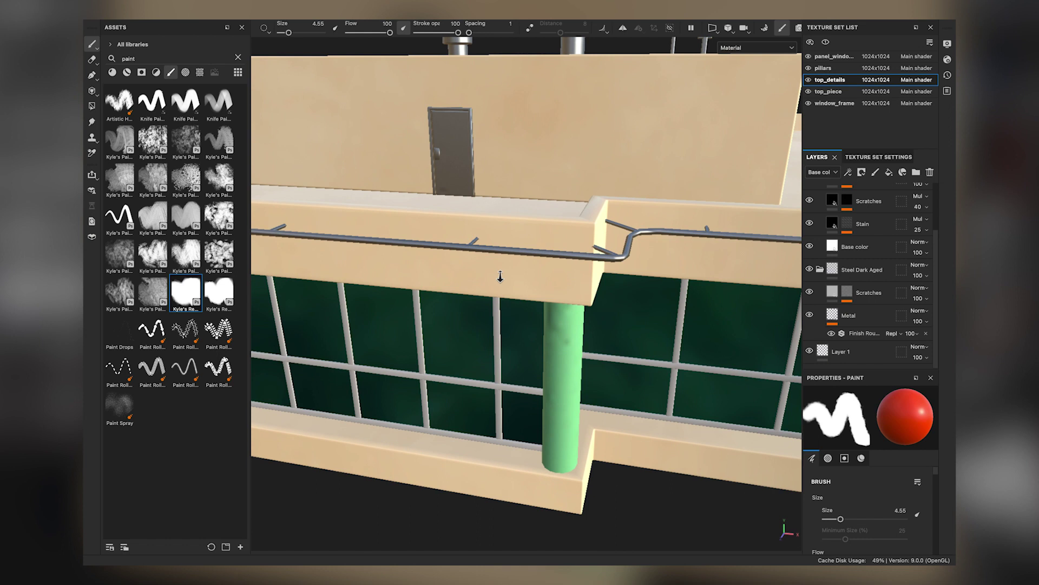
Step: Paint with the red Kyle's brush on the building's ledge above the green pillar
{"action": "scroll", "coordinate": [495, 274], "scroll_direction": "up", "scroll_amount": 2}
{"action": "left_click", "coordinate": [576, 266]}
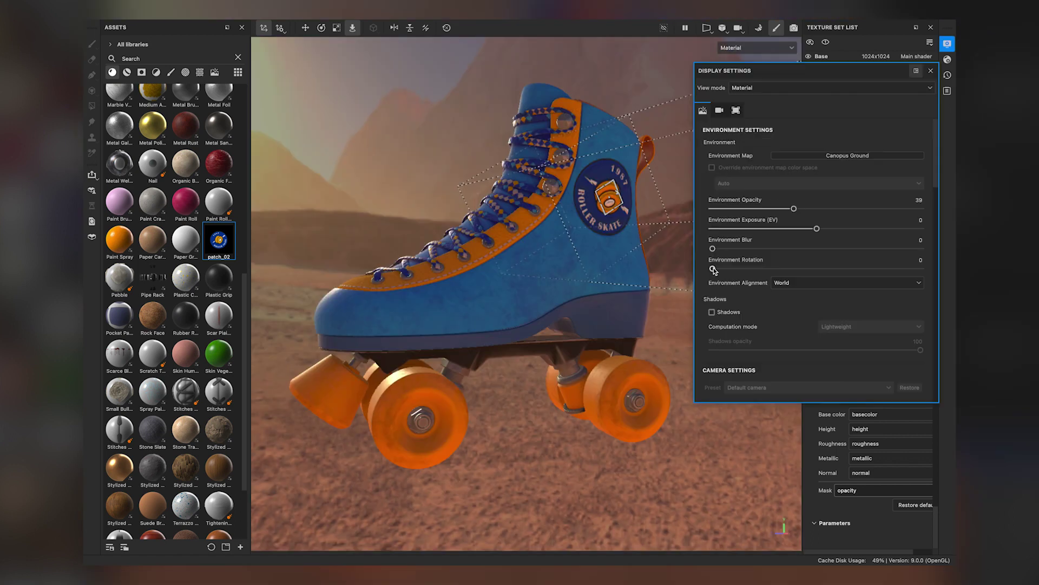
Step: Rotate the Canopus Ground environment around the roller skate
{"action": "left_click_drag", "start_coordinate": [713, 269], "coordinate": [795, 271]}
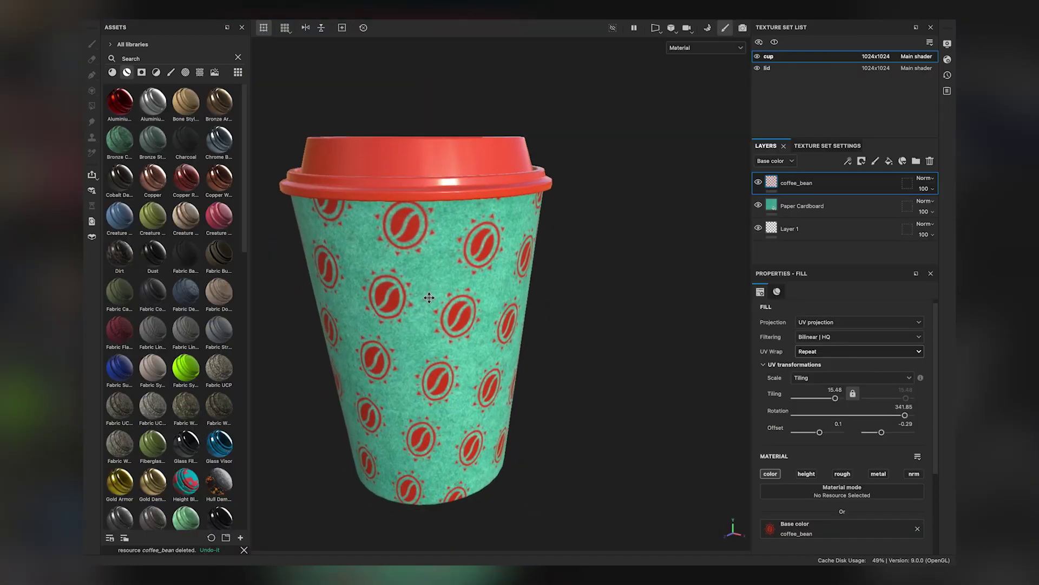
Step: Send the textured coffee cup to Substance 3D Stager
{"action": "left_click", "coordinate": [91, 175]}
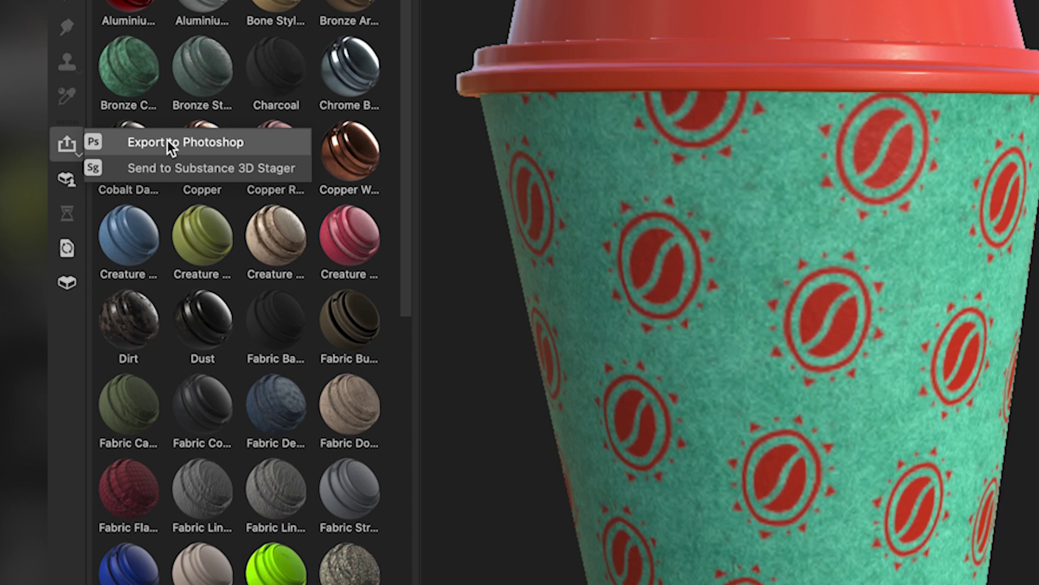
{"action": "left_click", "coordinate": [243, 170]}
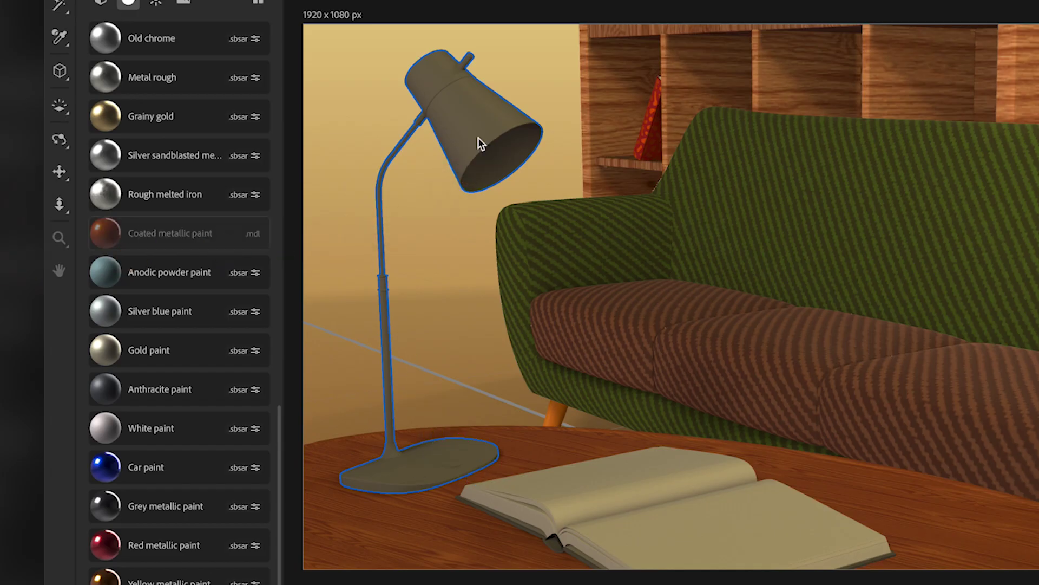
Step: Apply the Coated metallic paint material to the desk lamp in the living_room scene
{"action": "left_click_drag", "start_coordinate": [478, 137], "coordinate": [478, 137]}
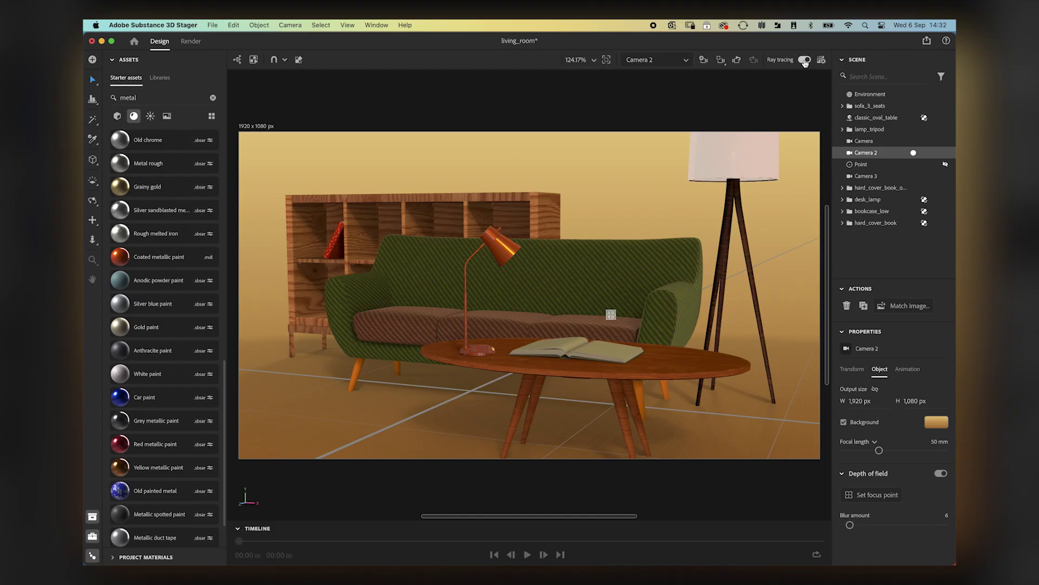
Step: Turn on ray tracing for the living room scene and switch the view to the Shot camera
{"action": "left_click", "coordinate": [804, 60]}
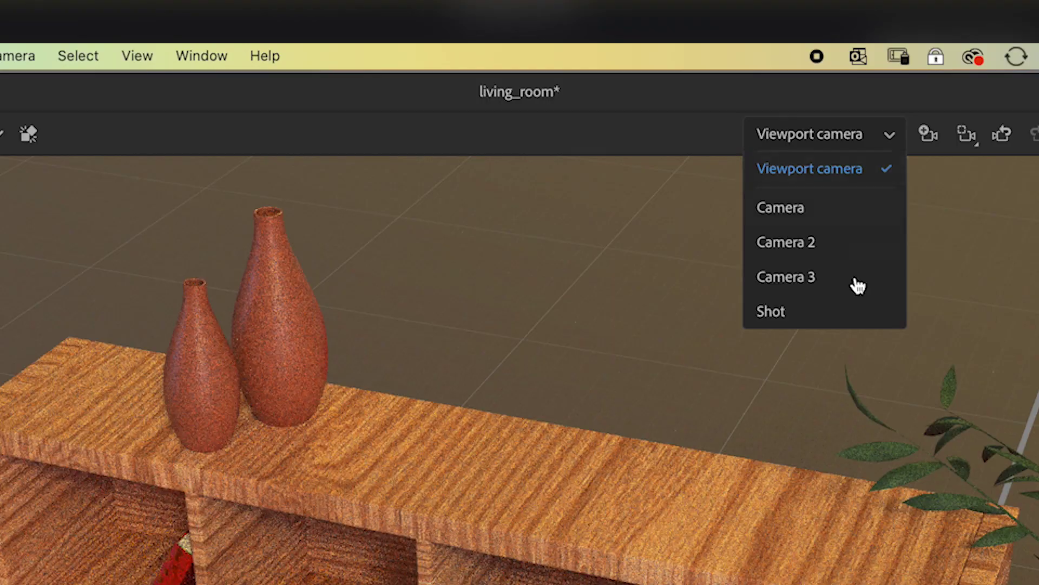
{"action": "left_click", "coordinate": [846, 320]}
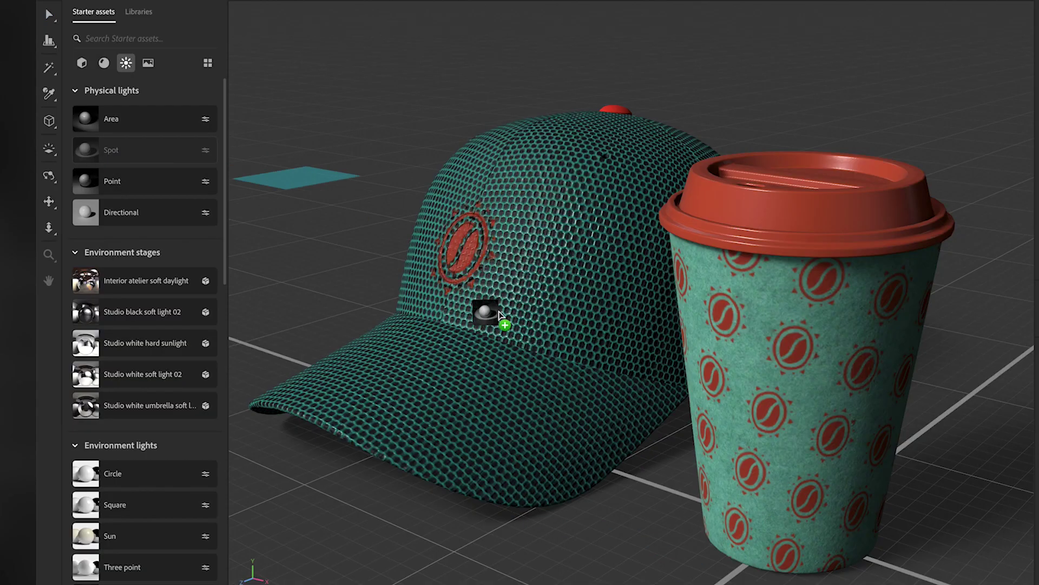
Step: Add a Spot light above the cap and coffee cup in the picnic scene and adjust its outer angle
{"action": "left_click_drag", "start_coordinate": [487, 316], "coordinate": [685, 292]}
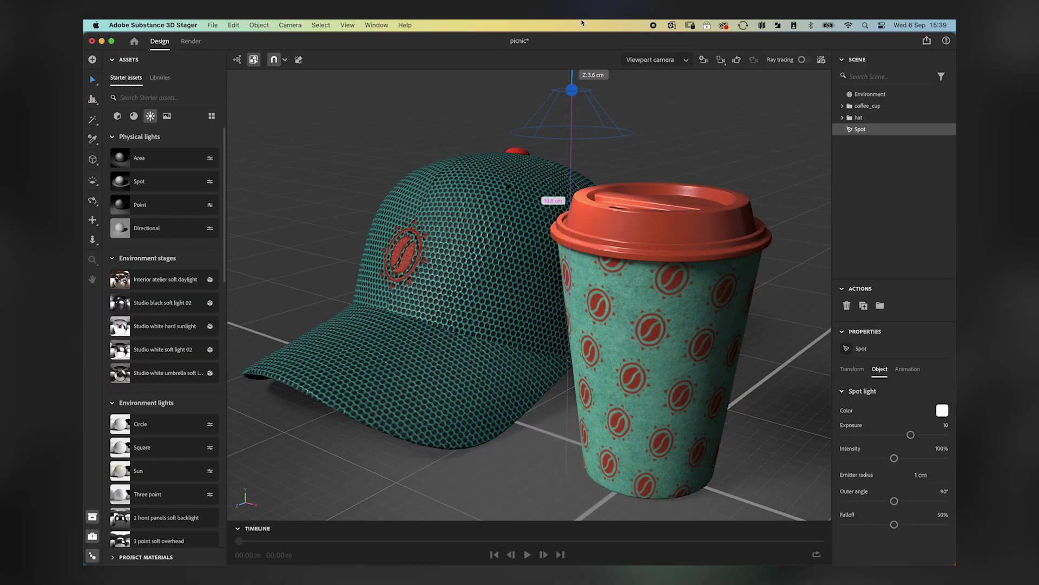
{"action": "left_click_drag", "start_coordinate": [894, 501], "coordinate": [935, 502]}
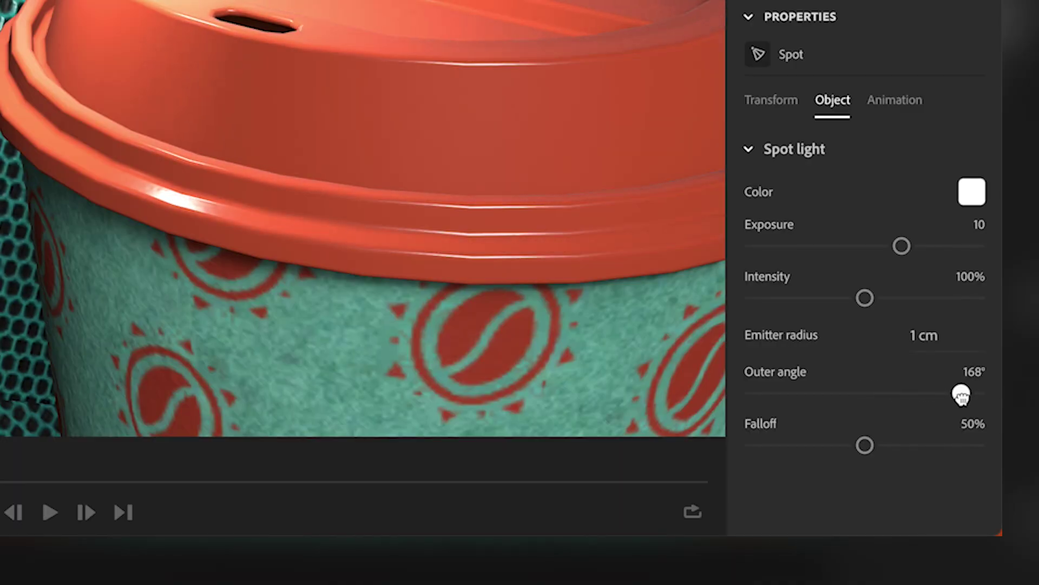
{"action": "left_click_drag", "start_coordinate": [962, 396], "coordinate": [899, 395]}
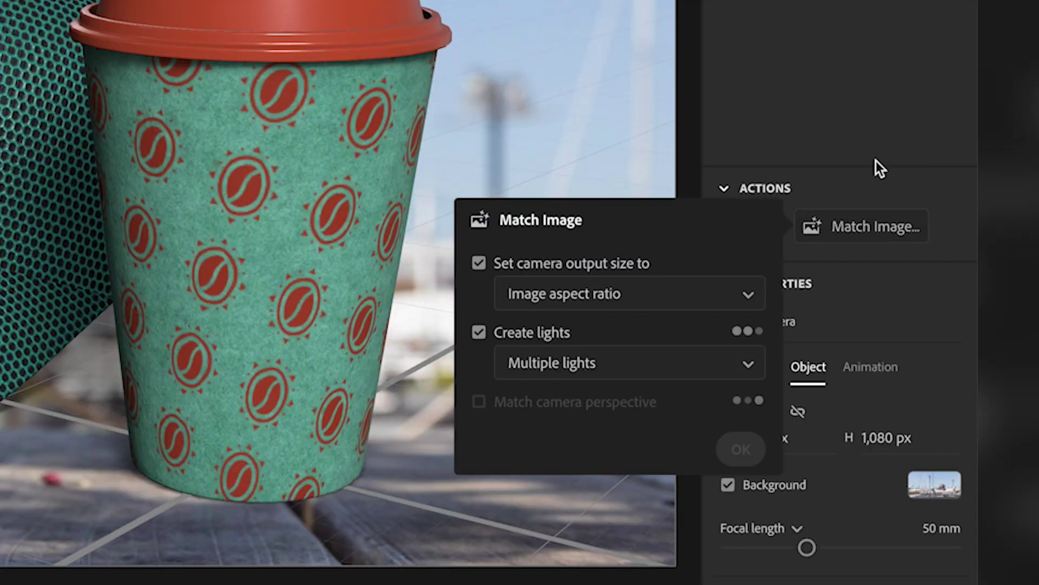
Step: Match the scene to the background photo, with the camera output at Image aspect ratio and Multiple lights created
{"action": "left_click", "coordinate": [738, 448]}
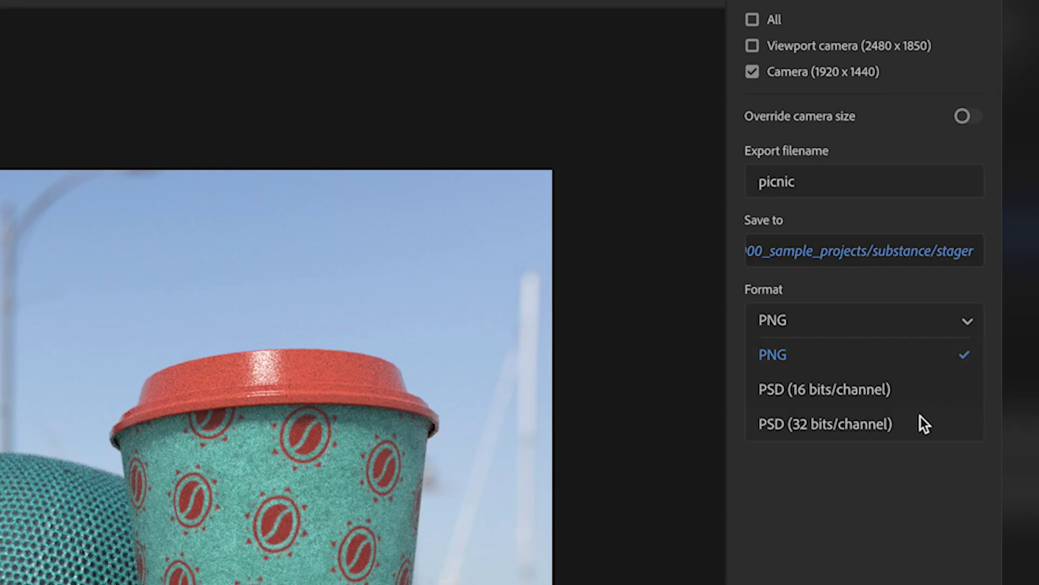
Step: Render the Camera view of picnic in PSD (32 bits/channel) format
{"action": "left_click", "coordinate": [923, 422]}
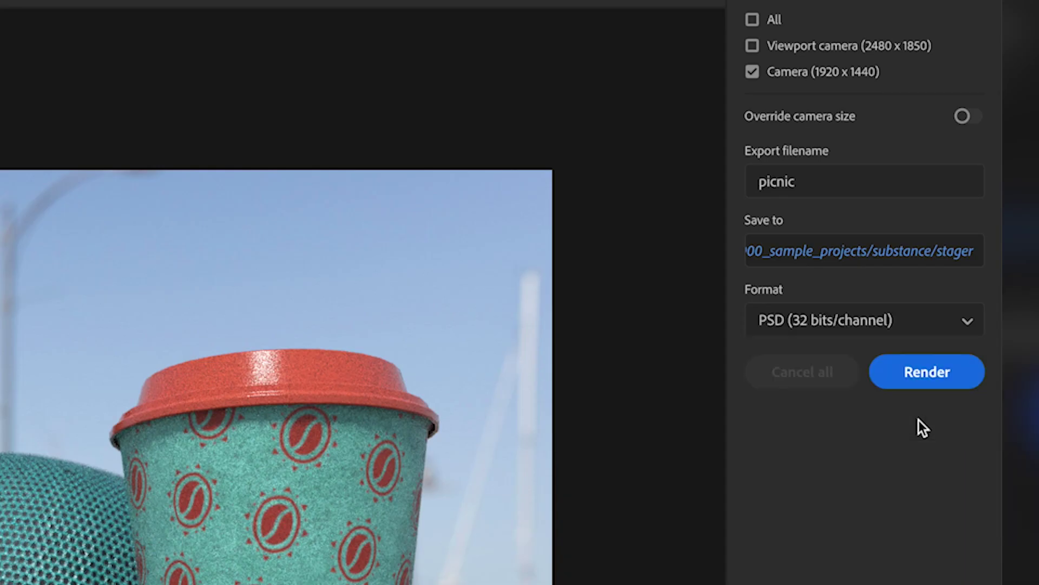
{"action": "left_click", "coordinate": [961, 381]}
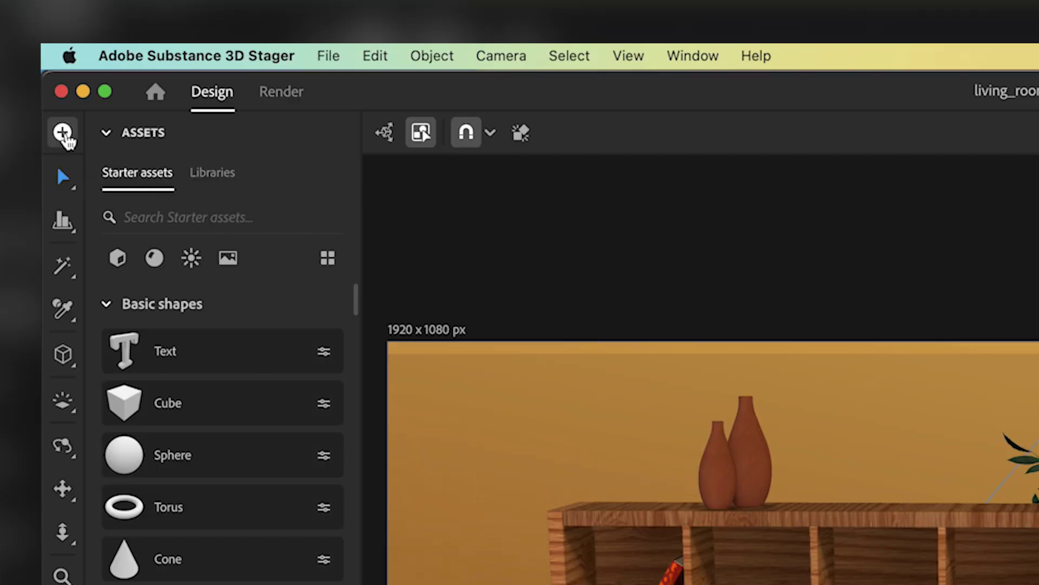
Step: Open the Substance 3D Assets website from Stager, search for Wood and browse the available materials and models
{"action": "left_click", "coordinate": [63, 132]}
{"action": "left_click", "coordinate": [155, 199]}
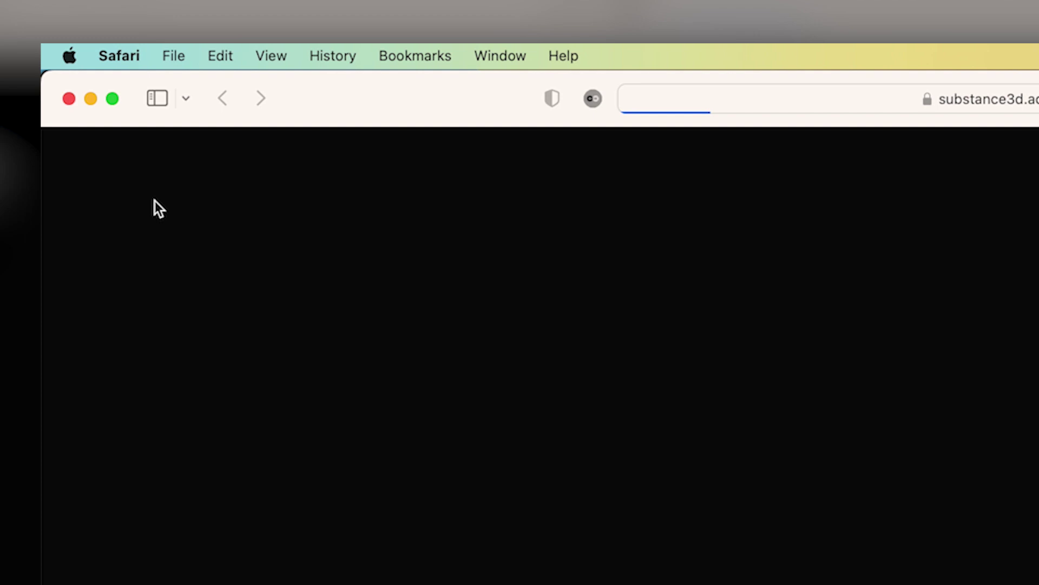
{"action": "type", "text": "Wood"}
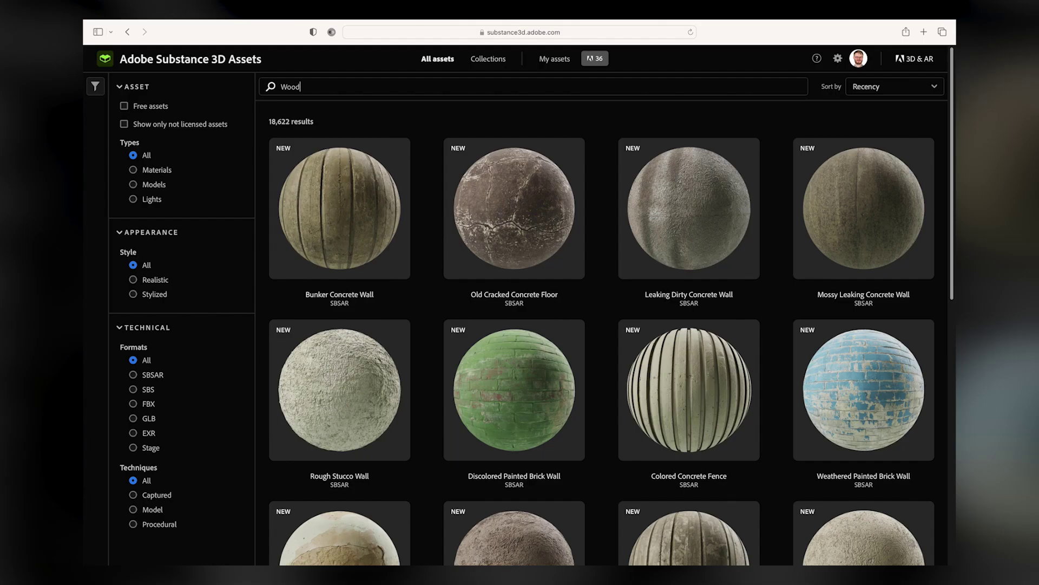
{"action": "key", "text": "Return"}
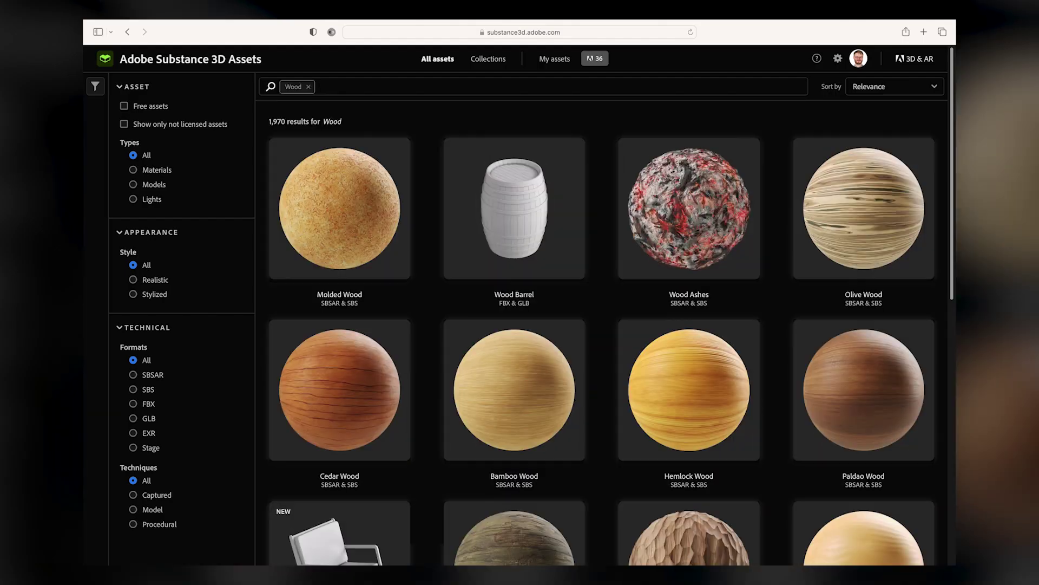
{"action": "scroll", "coordinate": [603, 331], "scroll_direction": "down", "scroll_amount": 3}
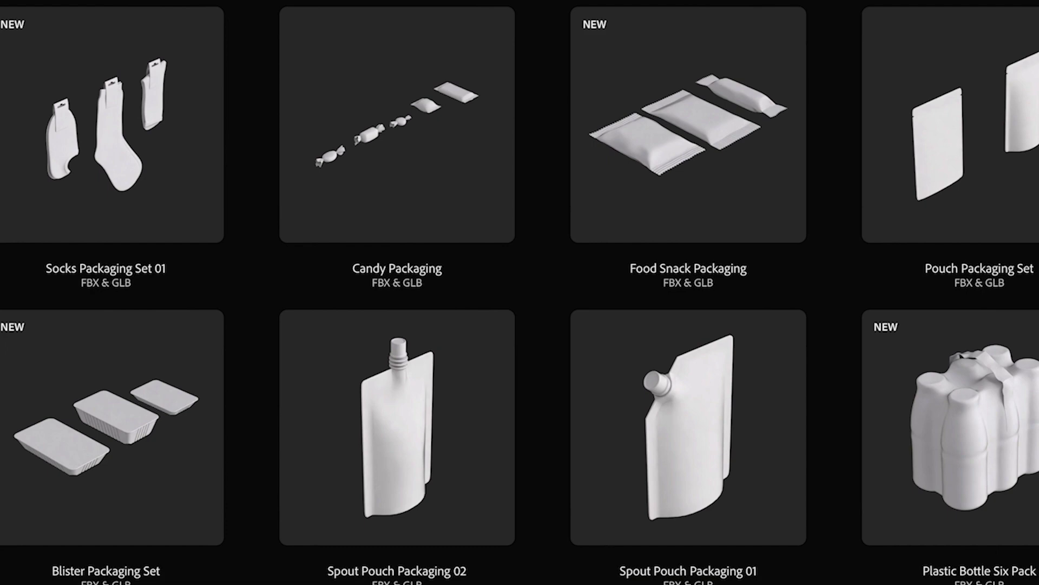
{"action": "scroll", "coordinate": [520, 293], "scroll_direction": "down", "scroll_amount": 5}
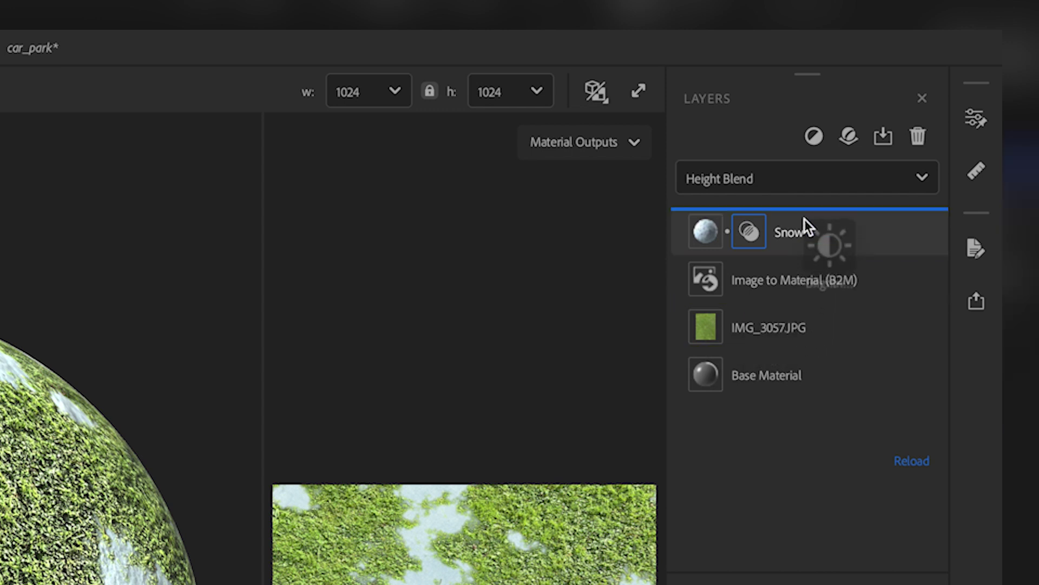
Step: Add a brightness filter above the Snow layer of the car_park material in Substance 3D Sampler
{"action": "left_click_drag", "start_coordinate": [804, 220], "coordinate": [803, 228]}
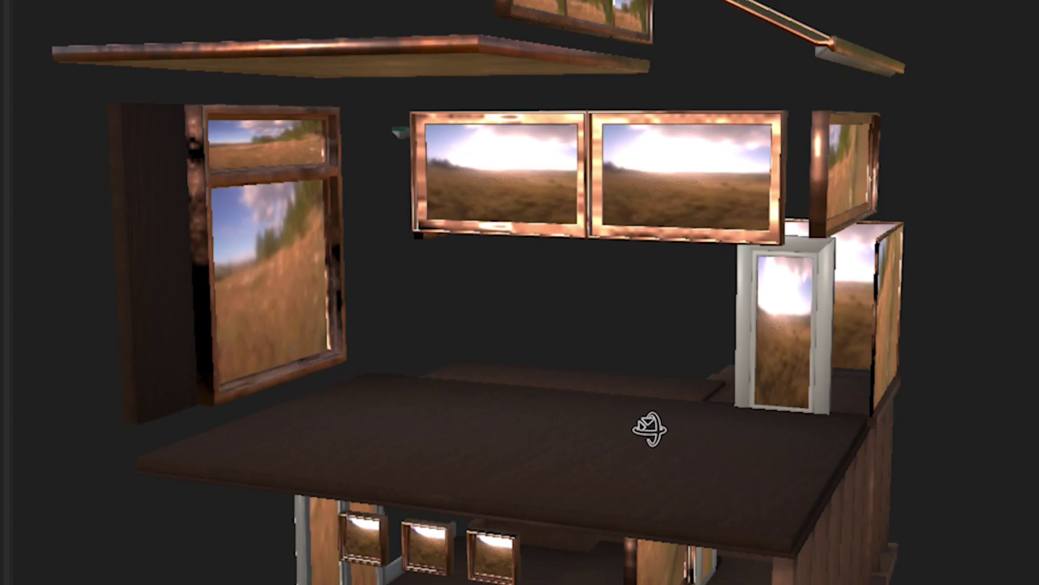
{"action": "mouse_move", "coordinate": [650, 429]}
{"action": "left_mouse_down", "text": "alt"}
{"action": "mouse_move", "coordinate": [652, 441]}
{"action": "mouse_move", "coordinate": [606, 378]}
{"action": "mouse_move", "coordinate": [548, 367]}
{"action": "mouse_move", "coordinate": [529, 399]}
{"action": "left_mouse_up", "text": "alt"}
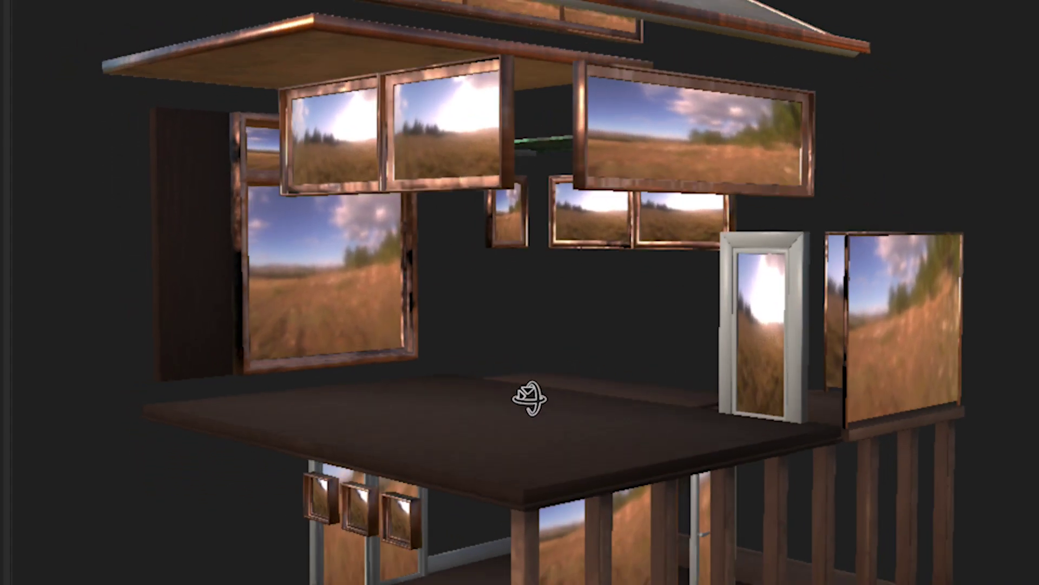